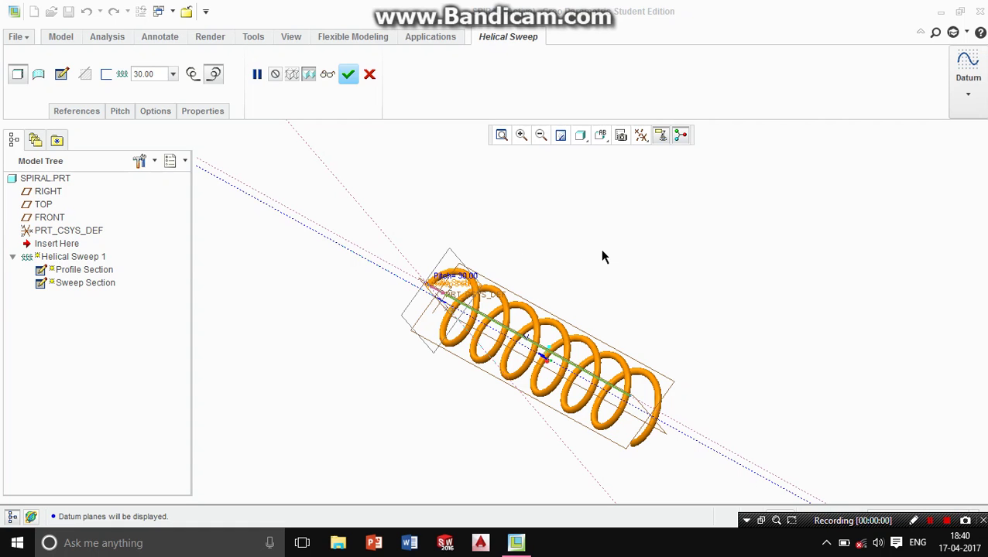
Step: Orbit the 30-pitch spring preview until the coils stand nearly upright
{"action": "middle_click_drag", "start_coordinate": [601, 321], "coordinate": [704, 308]}
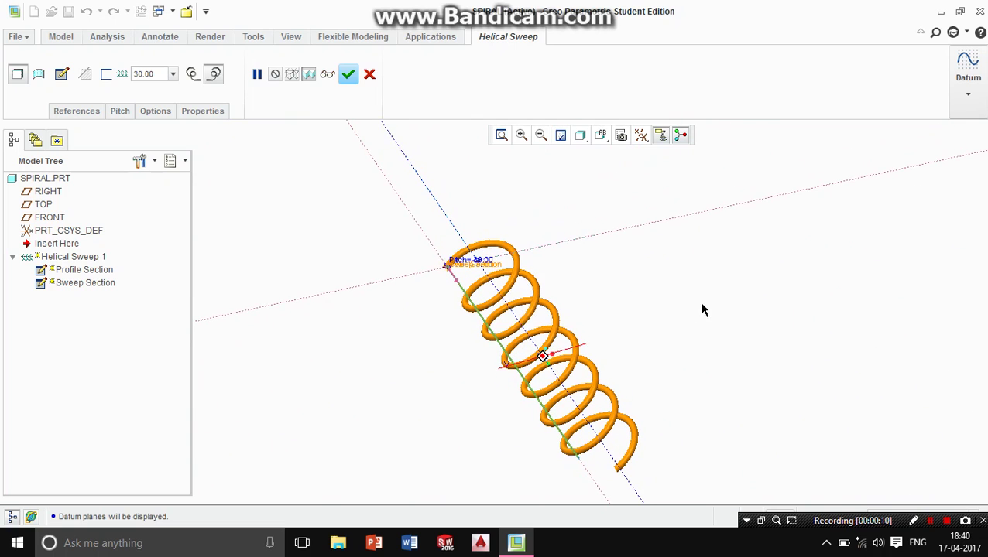
{"action": "middle_click_drag", "start_coordinate": [580, 342], "coordinate": [520, 291]}
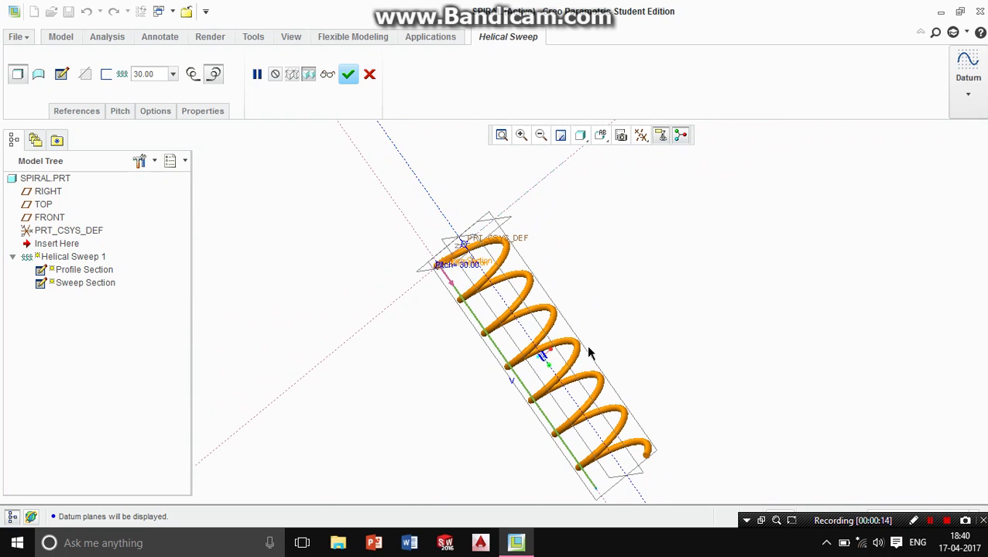
{"action": "middle_click_drag", "start_coordinate": [639, 323], "coordinate": [635, 311]}
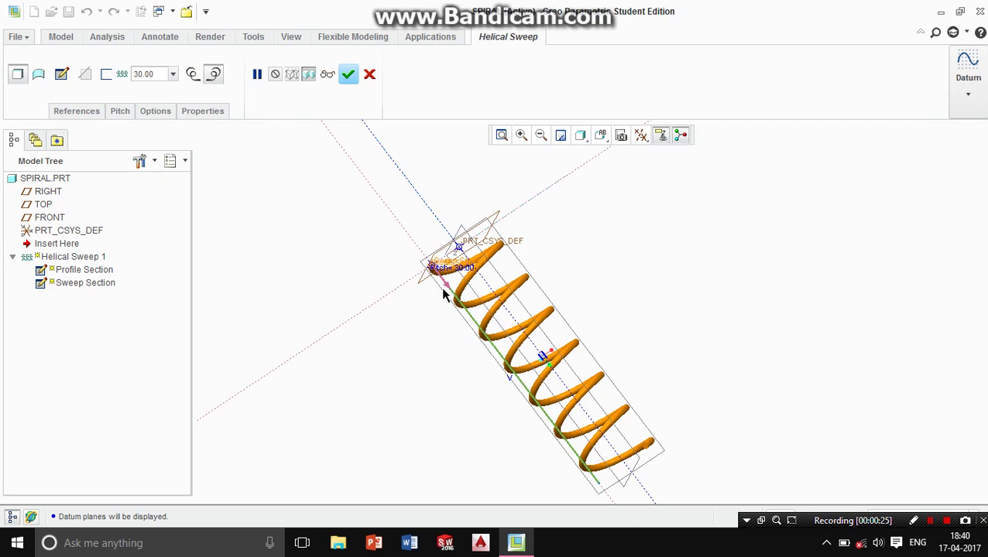
{"action": "mouse_move", "coordinate": [657, 341]}
{"action": "middle_mouse_down"}
{"action": "mouse_move", "coordinate": [660, 271]}
{"action": "mouse_move", "coordinate": [710, 357]}
{"action": "mouse_move", "coordinate": [644, 307]}
{"action": "mouse_move", "coordinate": [666, 295]}
{"action": "mouse_move", "coordinate": [677, 312]}
{"action": "mouse_move", "coordinate": [673, 341]}
{"action": "mouse_move", "coordinate": [650, 333]}
{"action": "middle_mouse_up"}
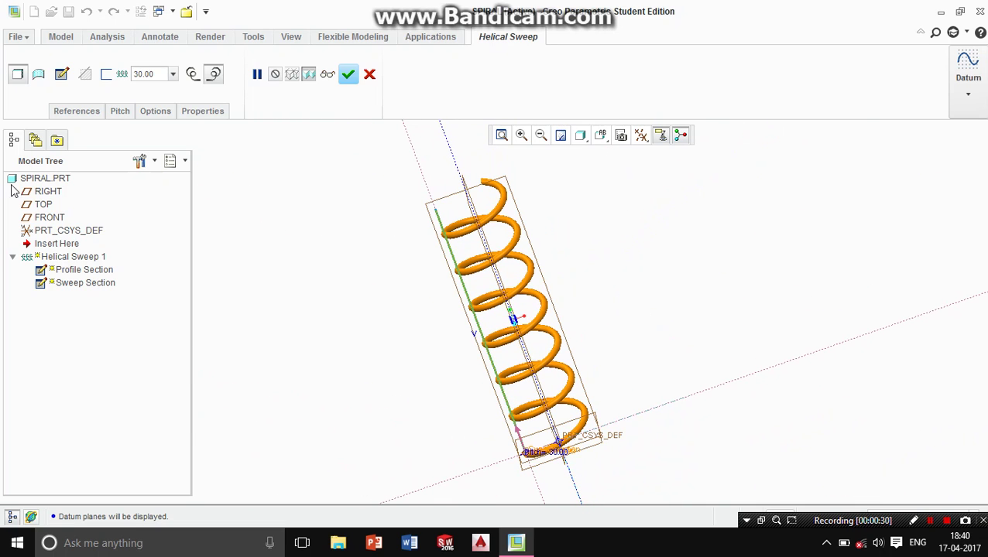
Step: Add a 20 end pitch and 20-pitch points at 100, 150 and 175
{"action": "left_click", "coordinate": [121, 111]}
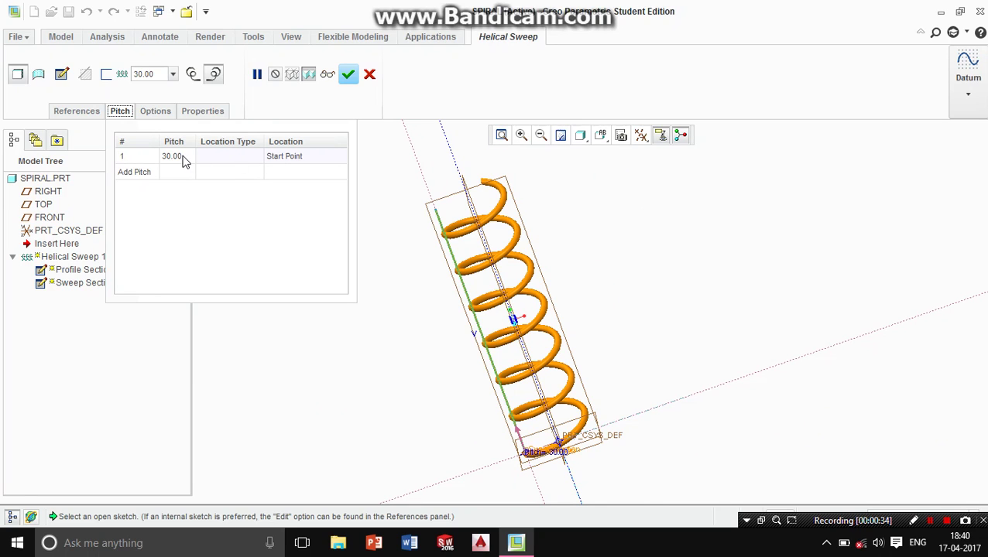
{"action": "left_click", "coordinate": [144, 172]}
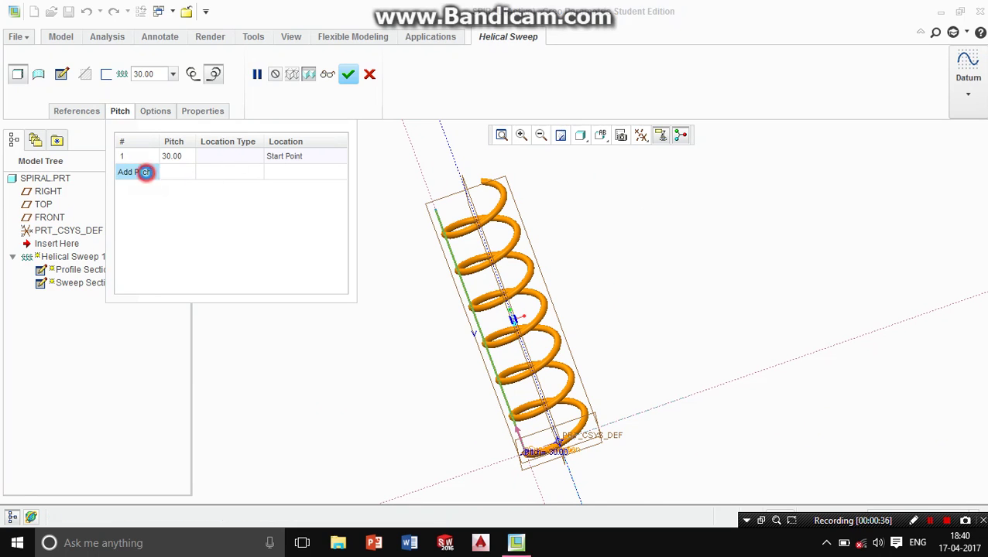
{"action": "left_click", "coordinate": [129, 192]}
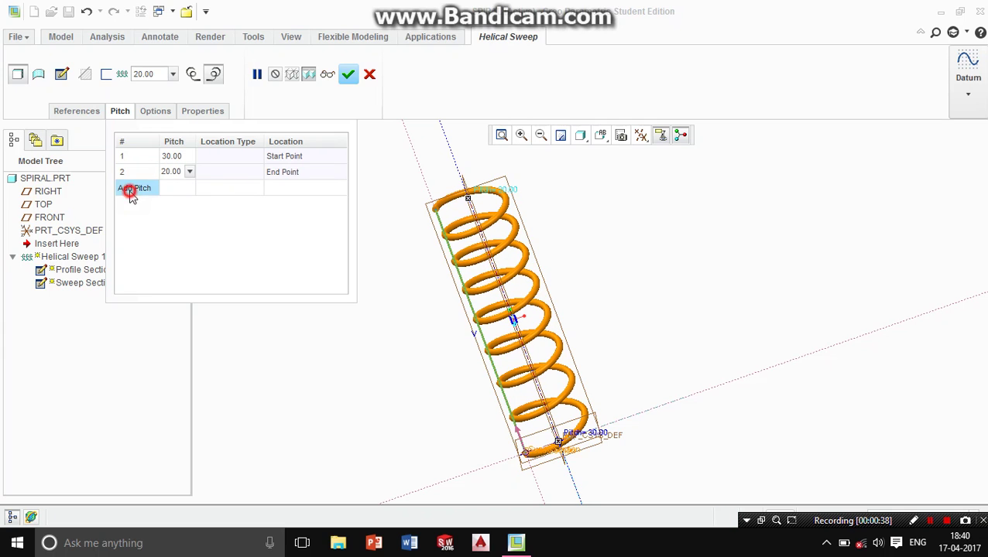
{"action": "left_click", "coordinate": [132, 190]}
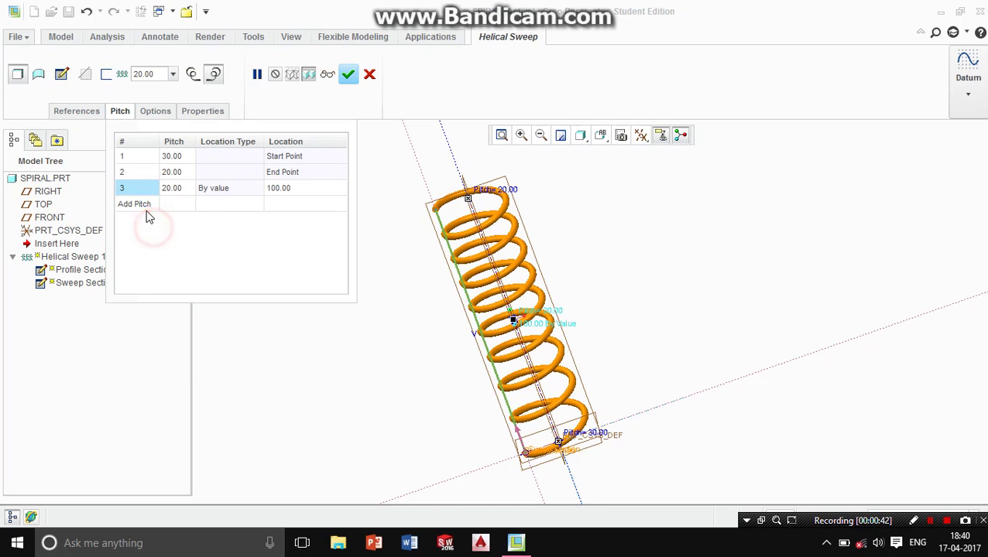
{"action": "left_click", "coordinate": [140, 205]}
{"action": "left_click", "coordinate": [140, 220]}
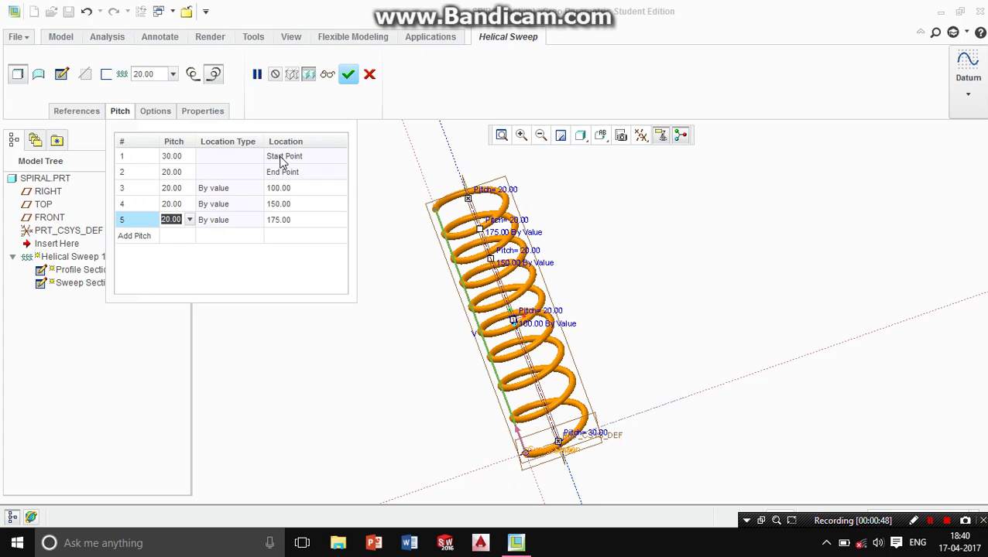
{"action": "left_click", "coordinate": [175, 158]}
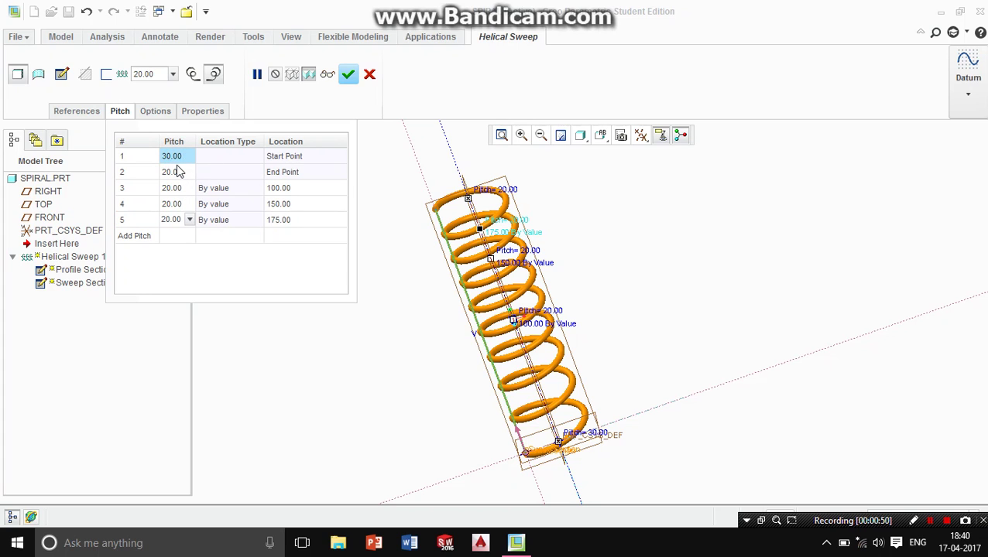
Step: Set the Start Point and End Point pitches both to 5
{"action": "left_click", "coordinate": [176, 158]}
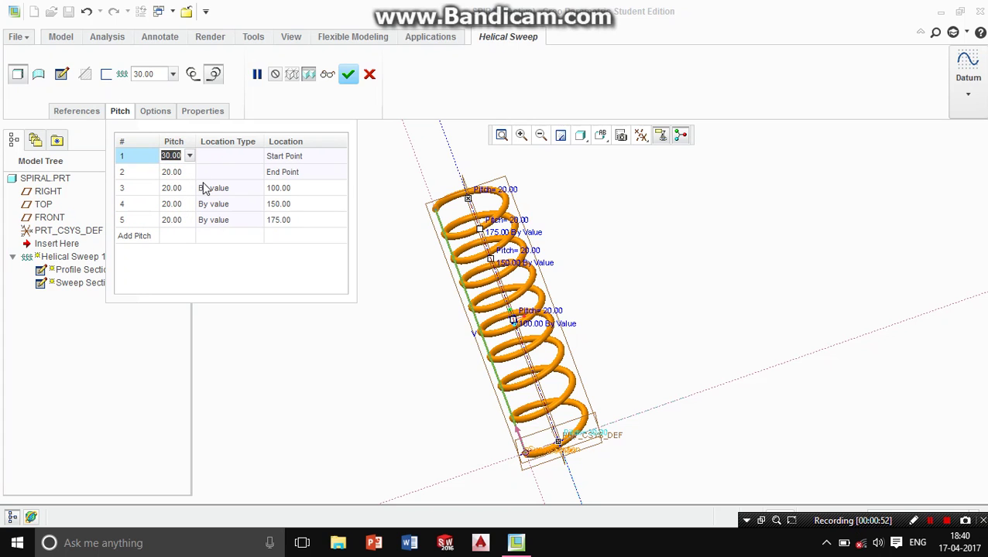
{"action": "type", "text": "5"}
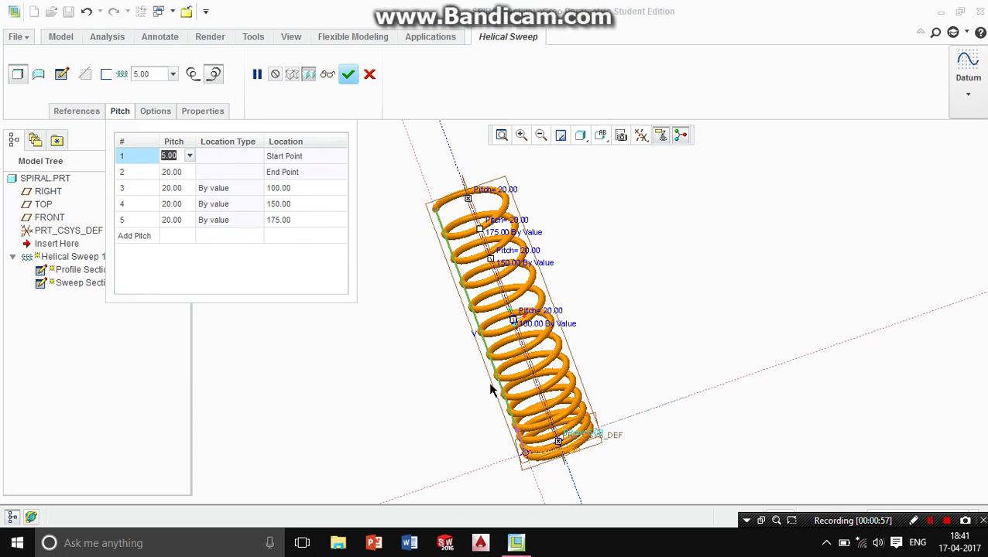
{"action": "middle_click_drag", "start_coordinate": [596, 408], "coordinate": [503, 300]}
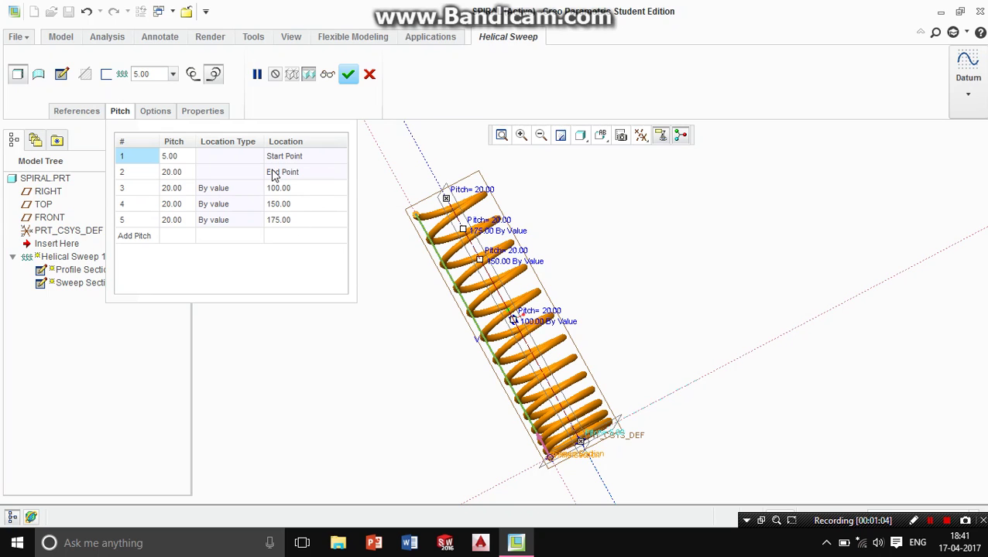
{"action": "left_click", "coordinate": [172, 171]}
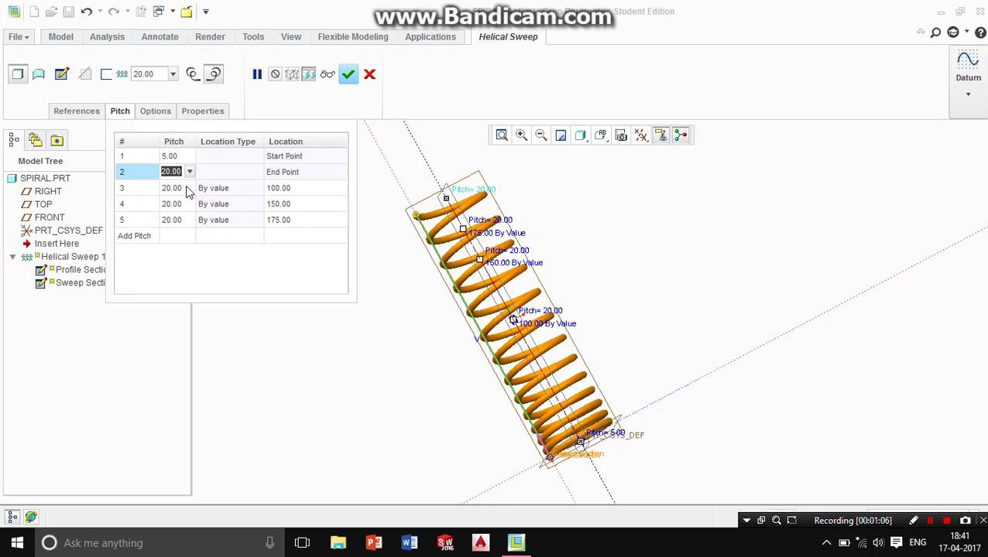
{"action": "type", "text": "5"}
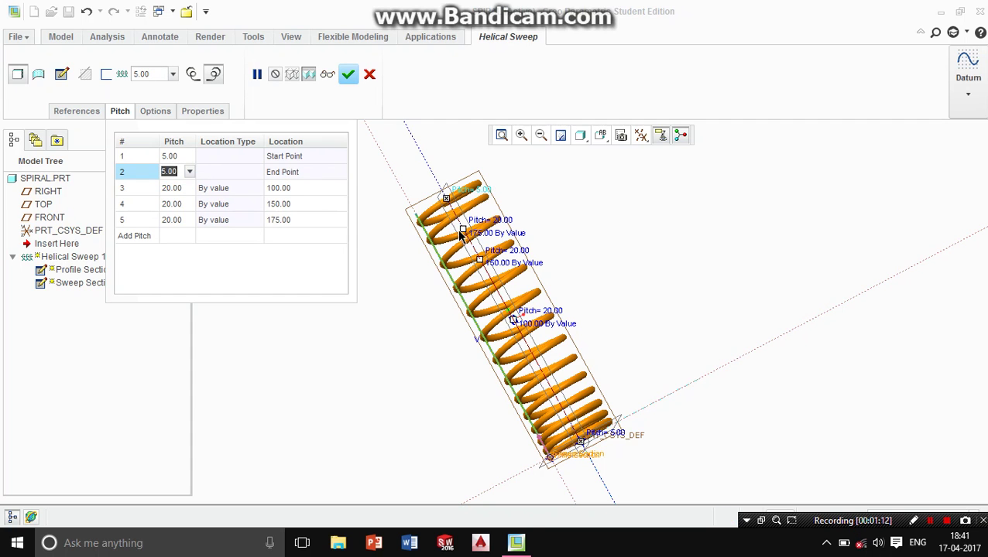
{"action": "middle_click_drag", "start_coordinate": [472, 266], "coordinate": [435, 288]}
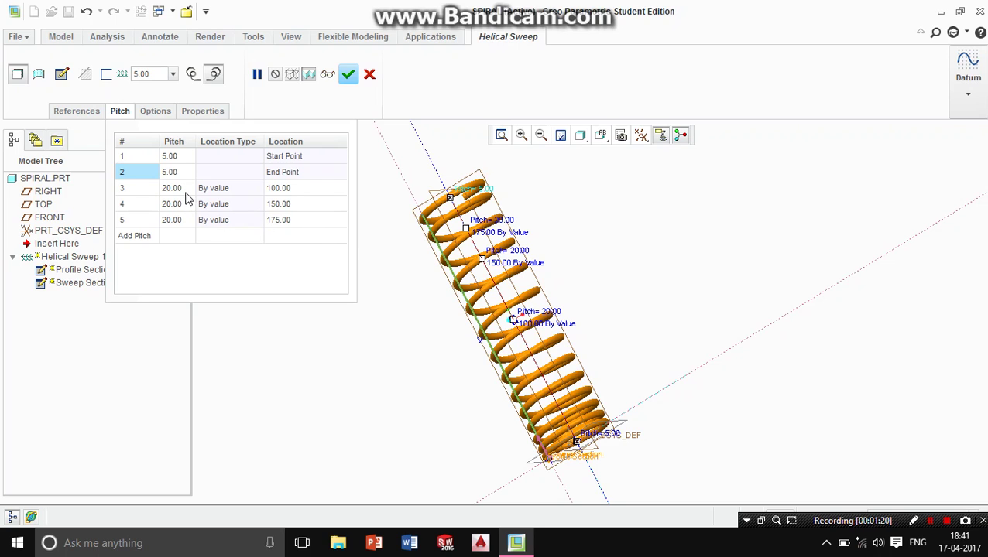
Step: Move the third and fourth 20-pitch points to locations 40 and 80
{"action": "left_click", "coordinate": [301, 188]}
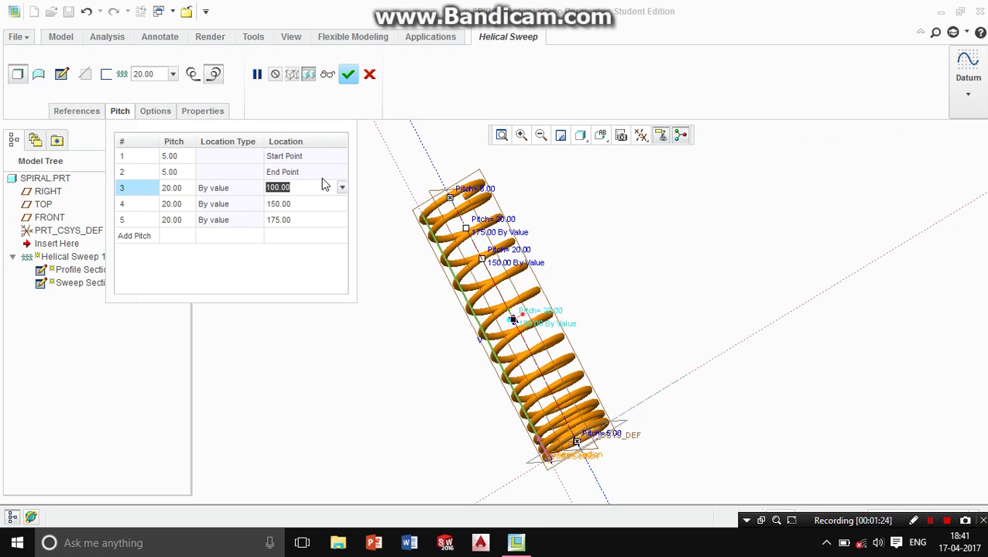
{"action": "type", "text": "40"}
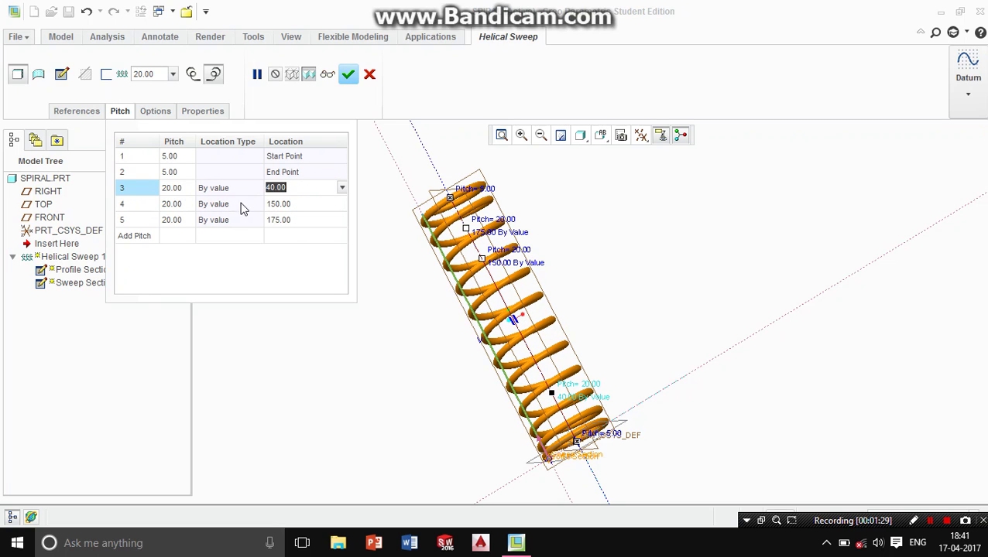
{"action": "left_click", "coordinate": [283, 203]}
{"action": "left_click", "coordinate": [297, 203]}
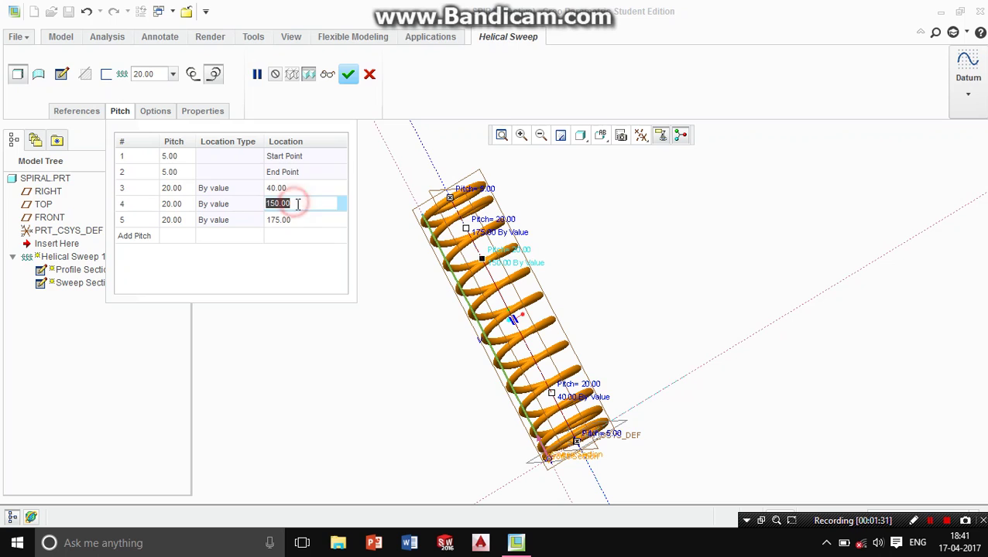
{"action": "type", "text": "80"}
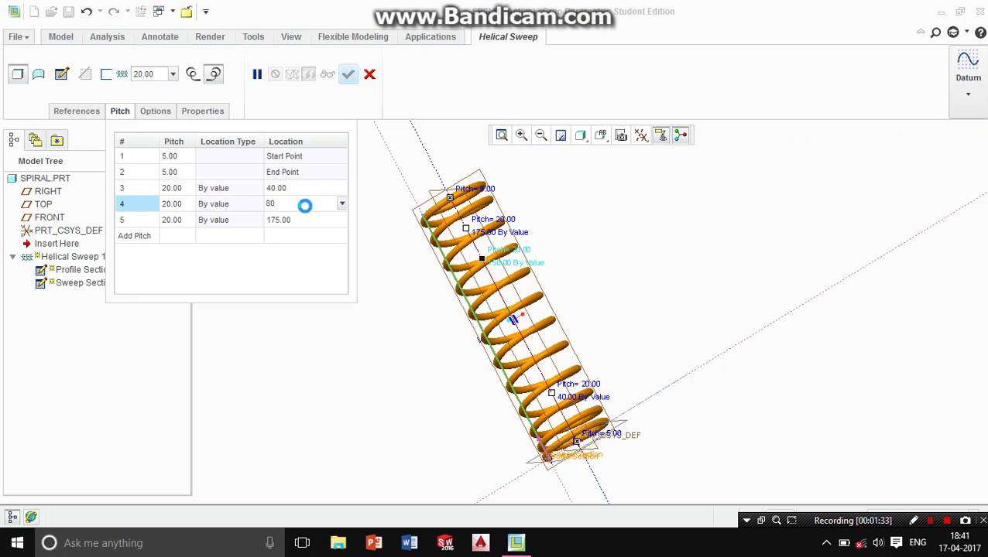
{"action": "key", "text": "Return"}
Step: Move the fifth 20-pitch point to location 150
{"action": "left_click", "coordinate": [293, 220]}
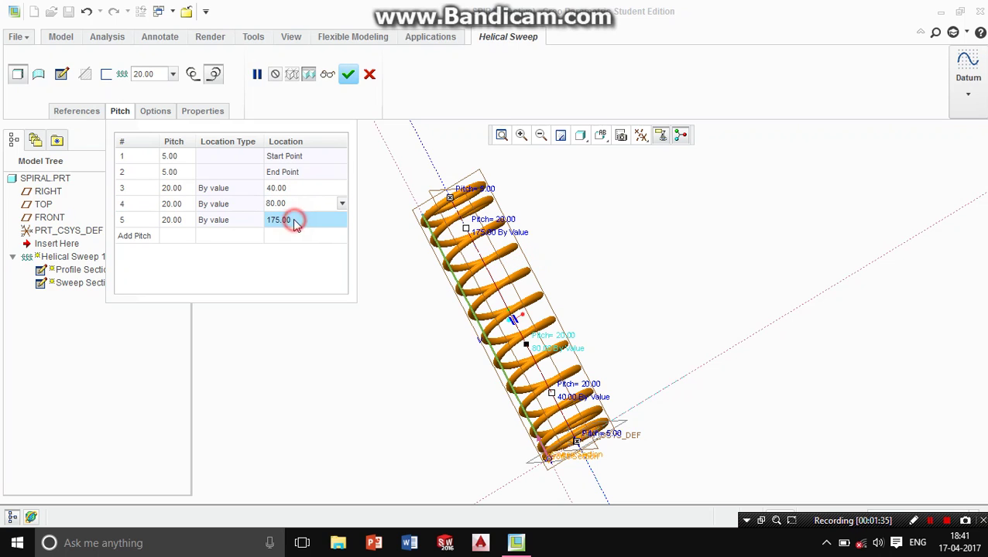
{"action": "left_click", "coordinate": [293, 221]}
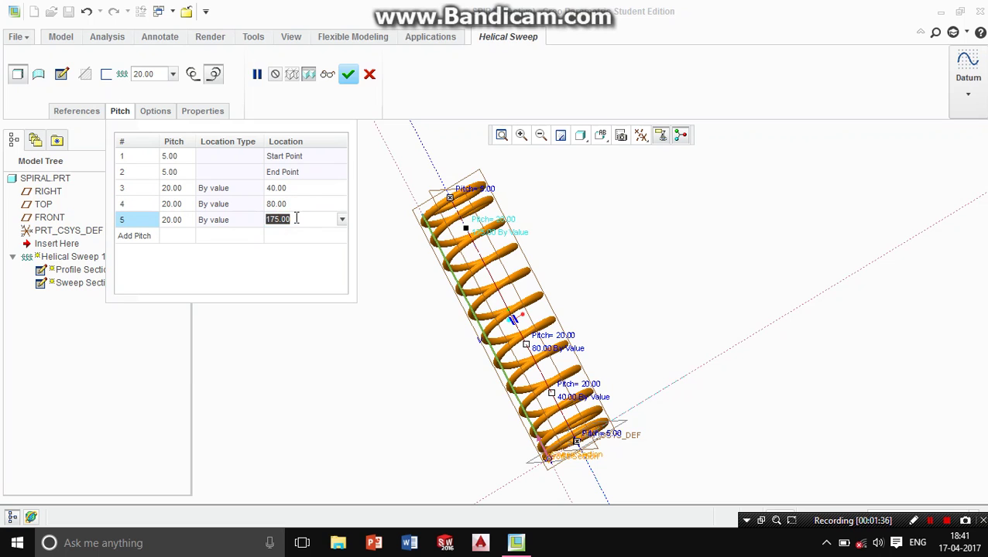
{"action": "type", "text": "15"}
{"action": "left_click", "coordinate": [297, 216]}
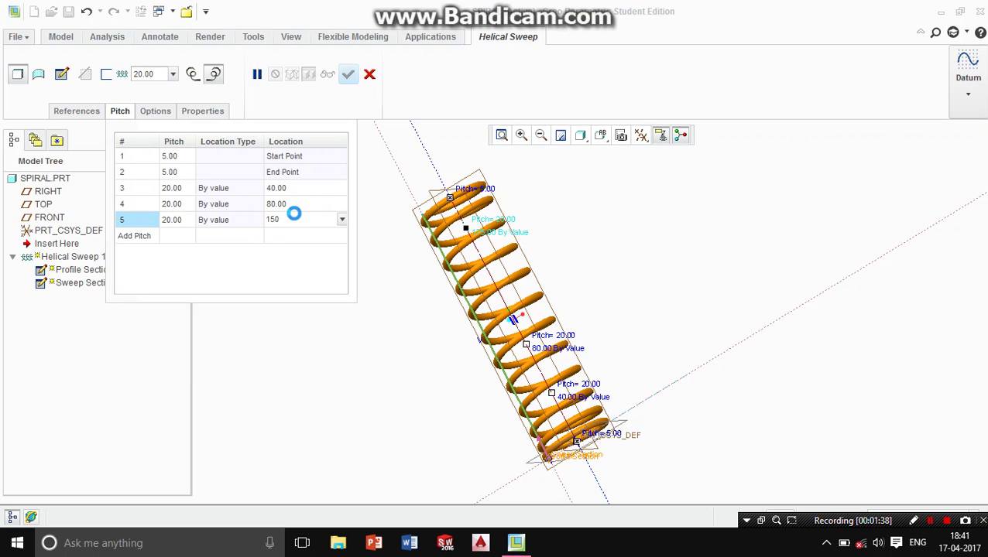
{"action": "left_click", "coordinate": [323, 209]}
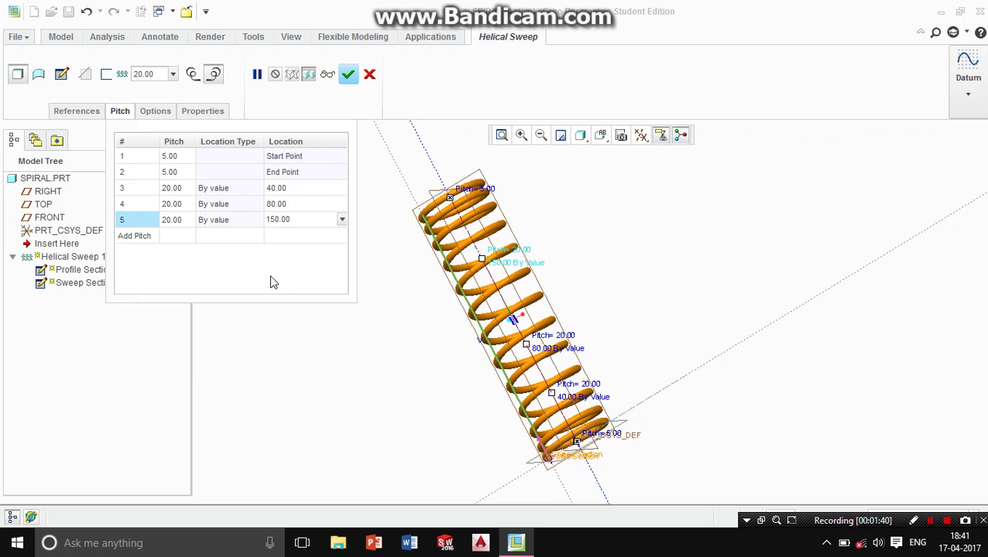
{"action": "left_click", "coordinate": [179, 189]}
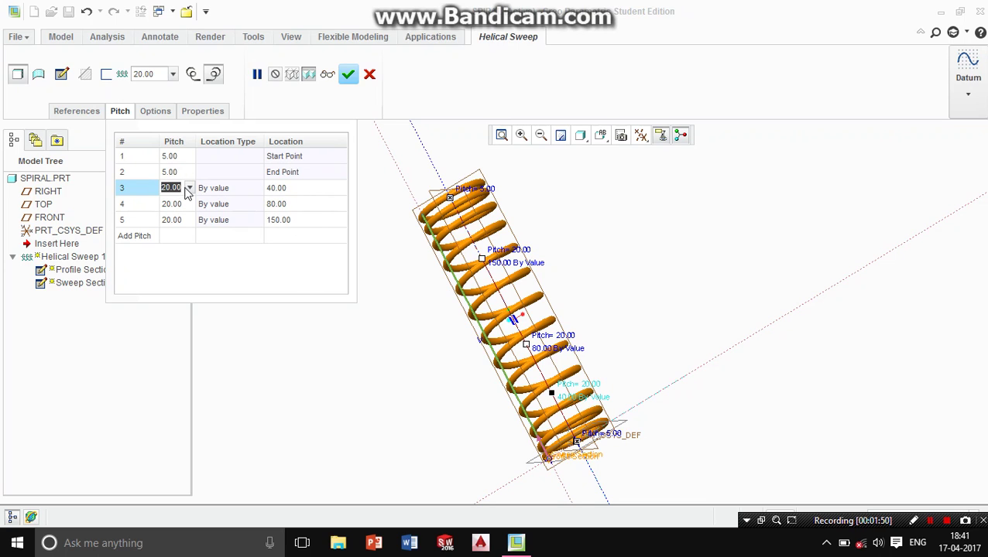
Step: Try a pitch of 30 at location 40, then retype it as 20
{"action": "type", "text": "10"}
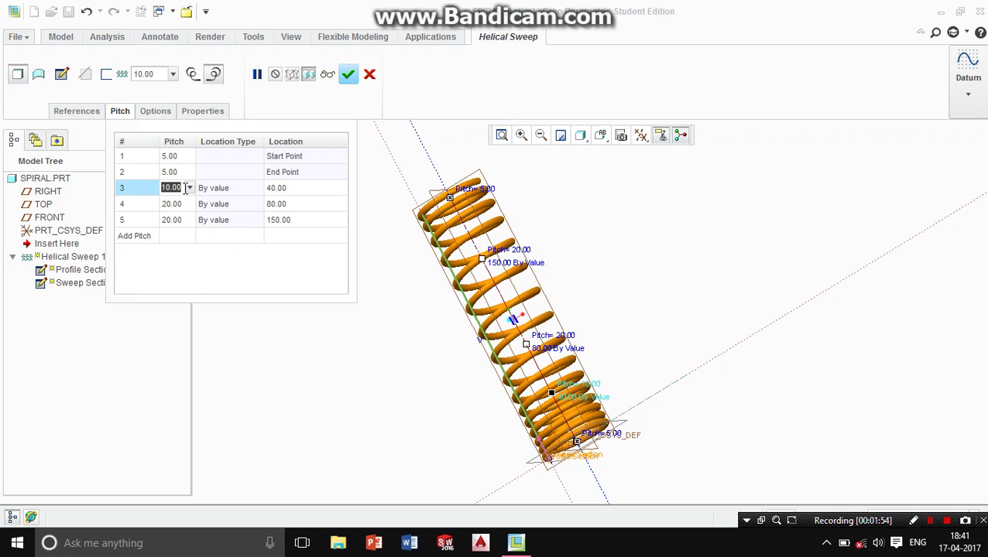
{"action": "type", "text": "1"}
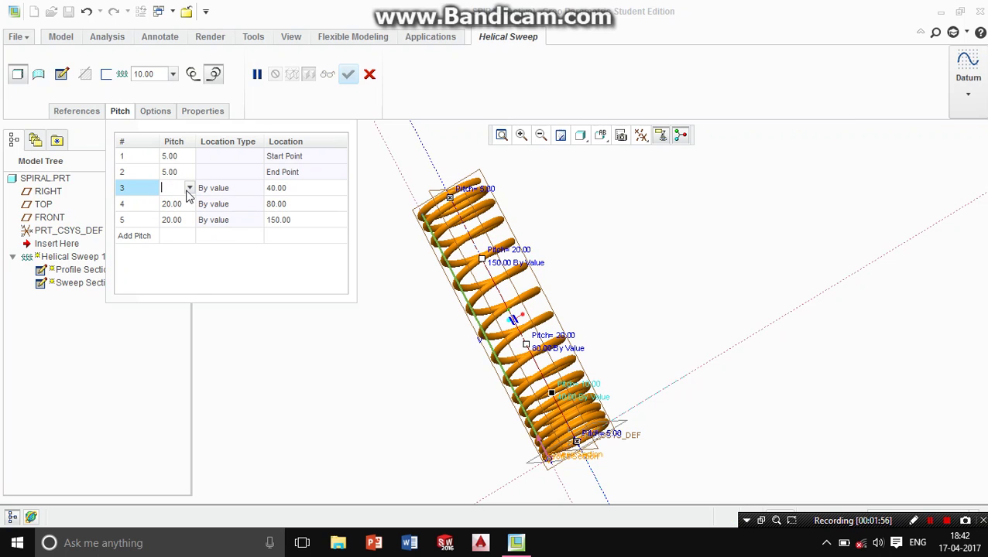
{"action": "type", "text": "0"}
{"action": "key", "text": "Return"}
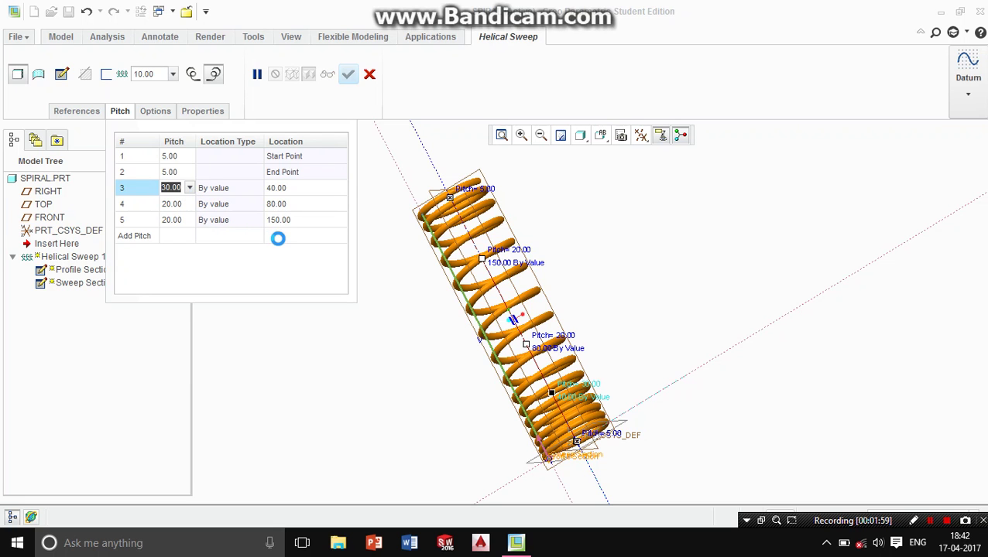
{"action": "middle_click_drag", "start_coordinate": [633, 368], "coordinate": [634, 349]}
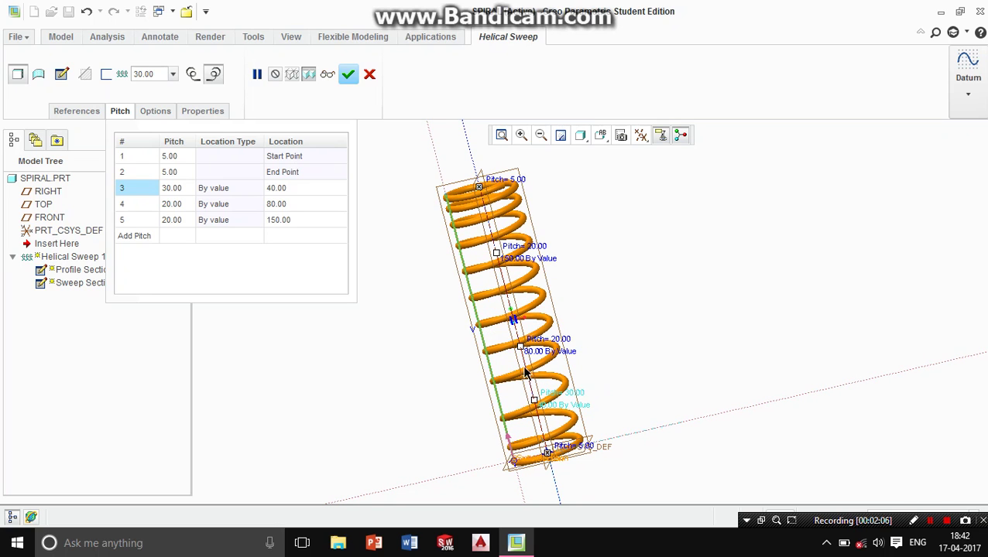
{"action": "left_click", "coordinate": [177, 188]}
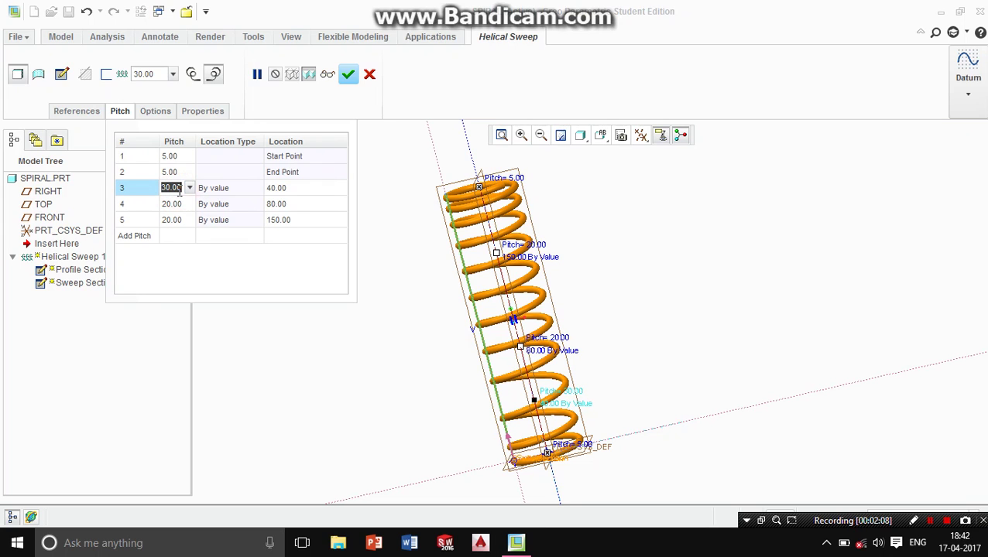
{"action": "type", "text": "20"}
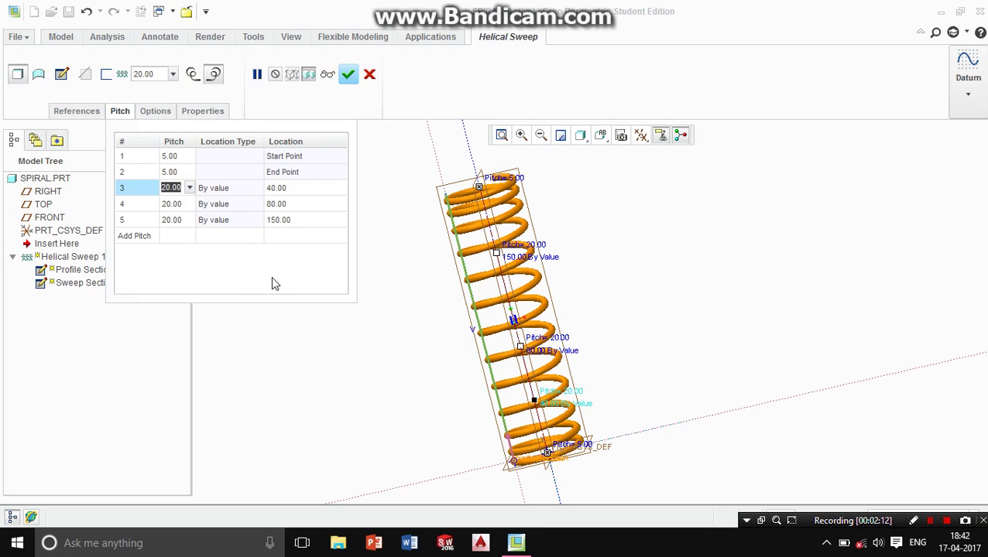
Step: Move the fourth pitch point to location 100 and give it a pitch of 40
{"action": "left_click", "coordinate": [282, 205]}
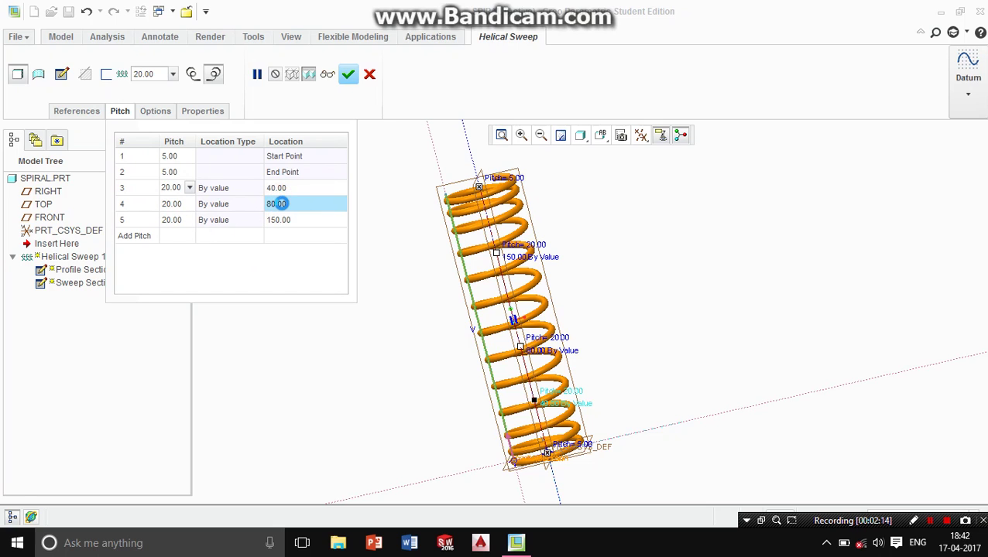
{"action": "left_click", "coordinate": [282, 205]}
{"action": "type", "text": "100"}
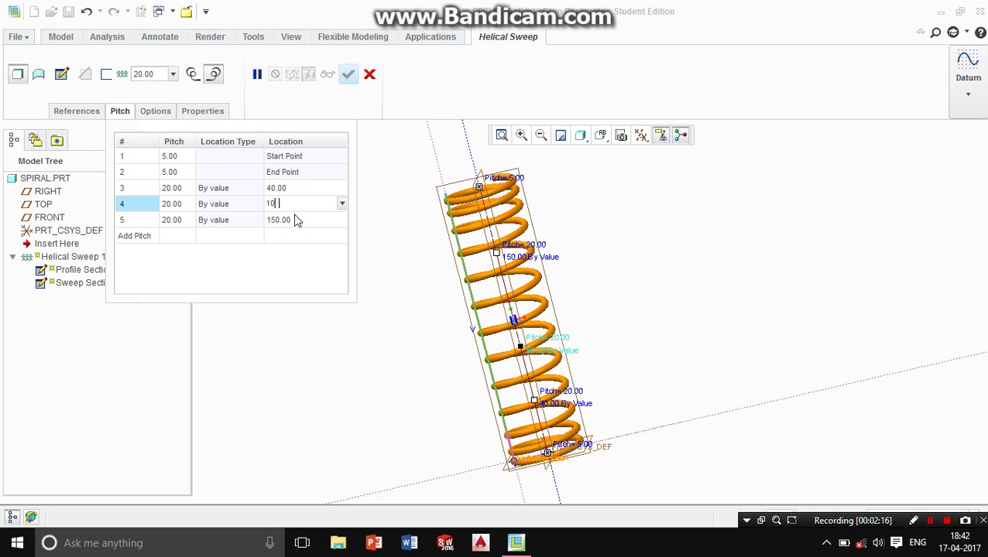
{"action": "left_click", "coordinate": [174, 204]}
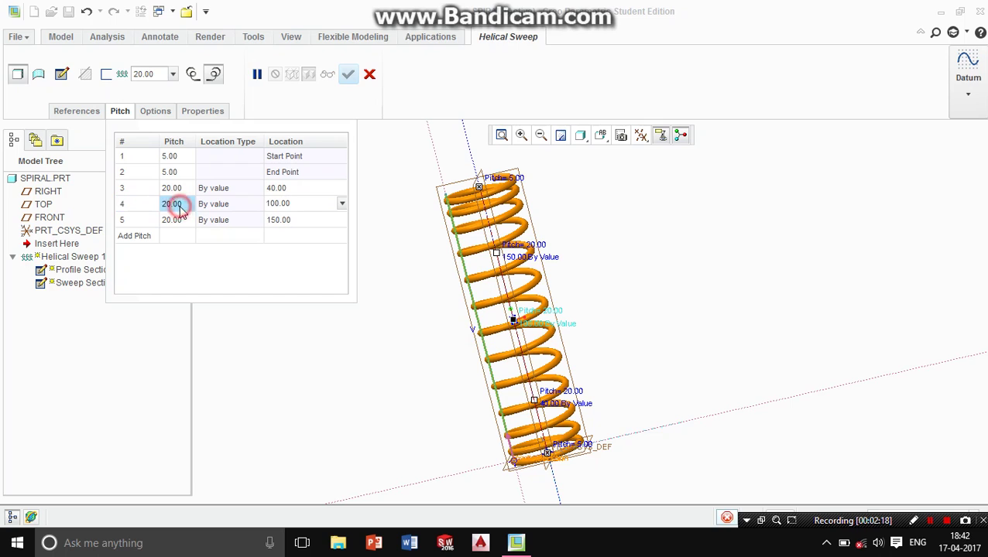
{"action": "left_click", "coordinate": [173, 204]}
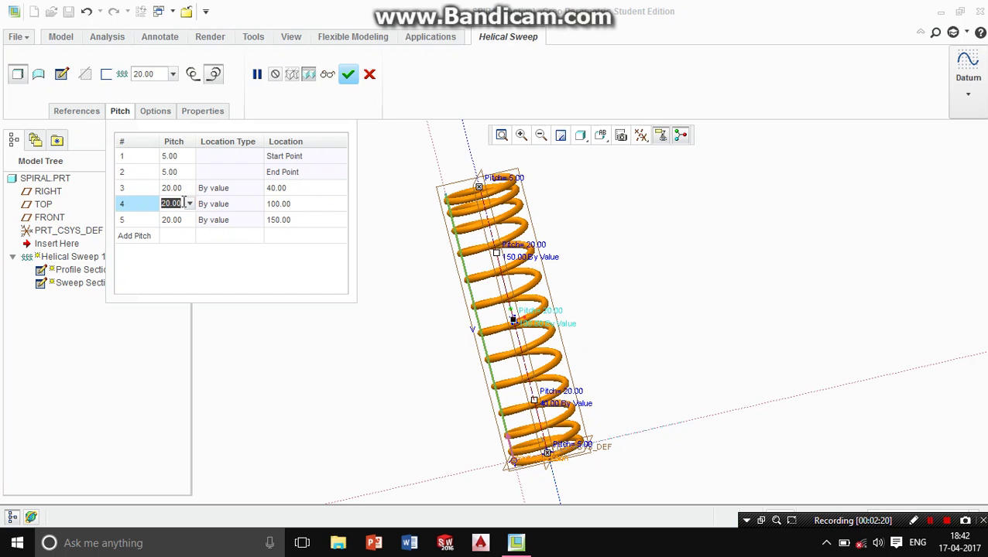
{"action": "type", "text": "40"}
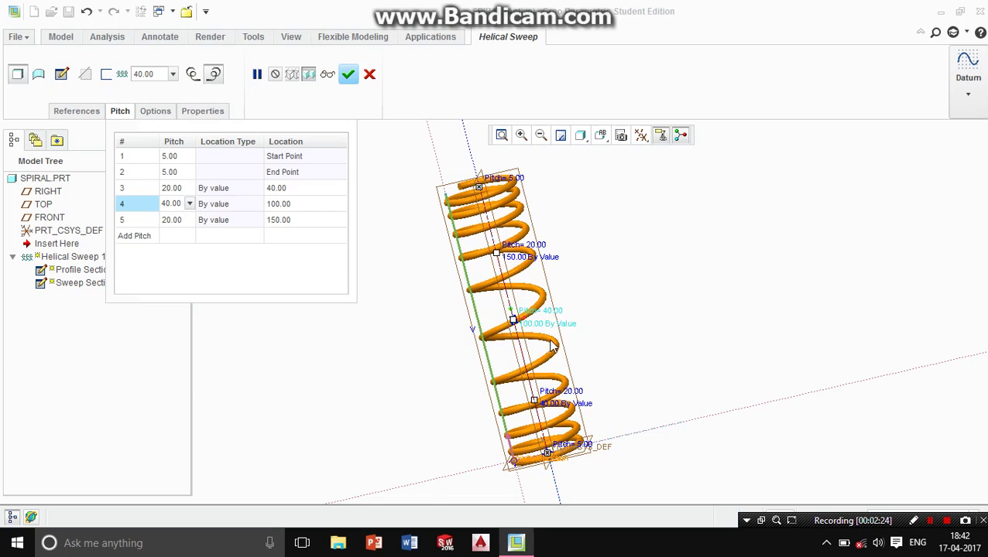
{"action": "middle_click_drag", "start_coordinate": [540, 324], "coordinate": [525, 425]}
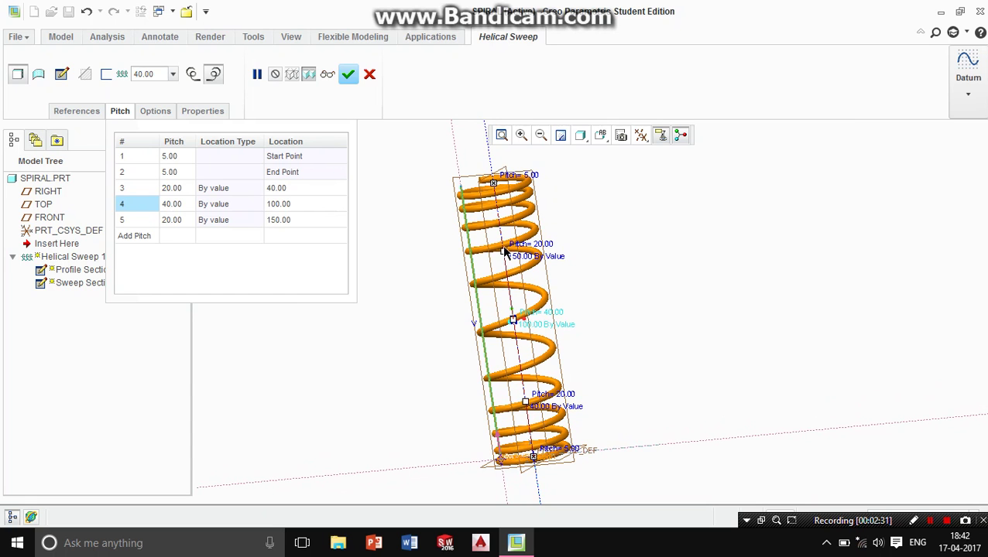
{"action": "middle_click_drag", "start_coordinate": [522, 337], "coordinate": [551, 362]}
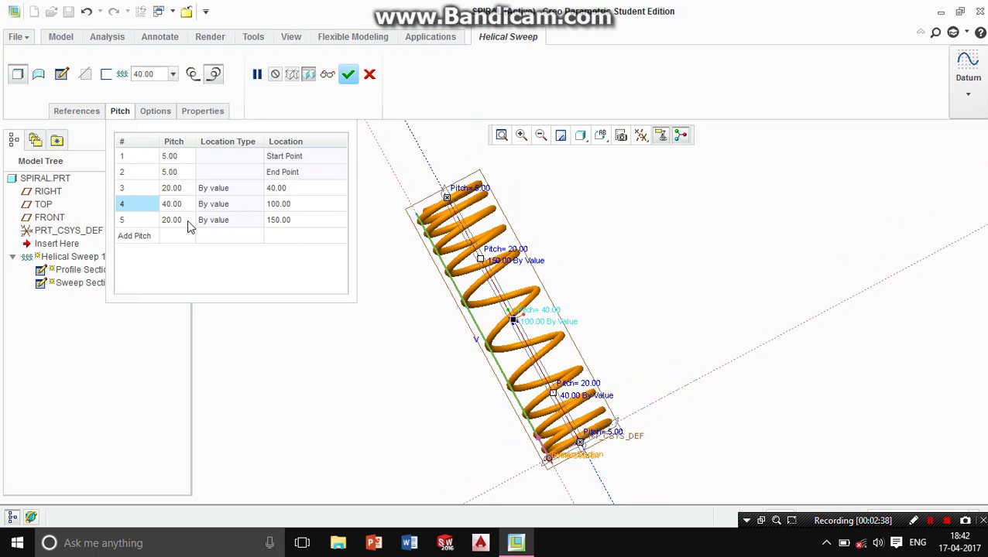
{"action": "double_click", "coordinate": [301, 221]}
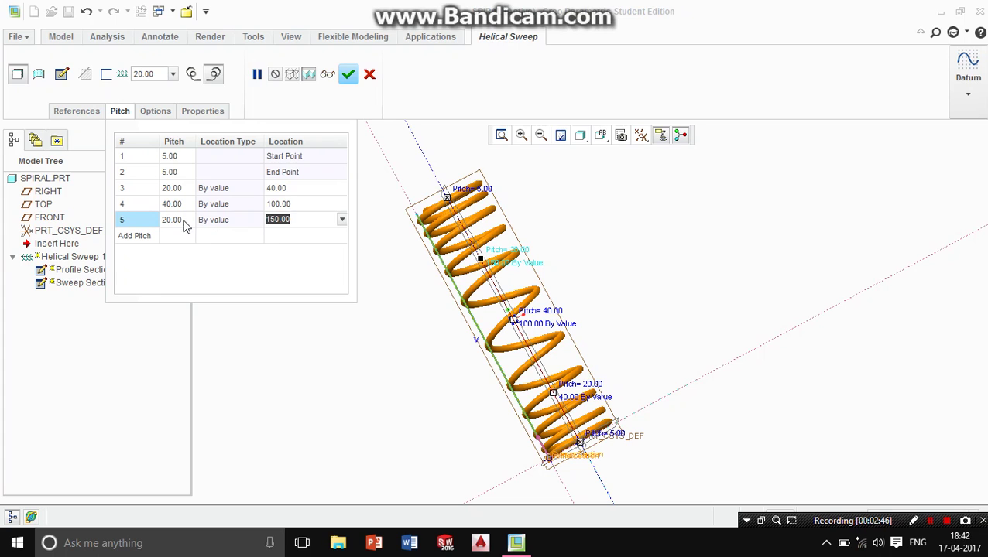
{"action": "left_click", "coordinate": [185, 219]}
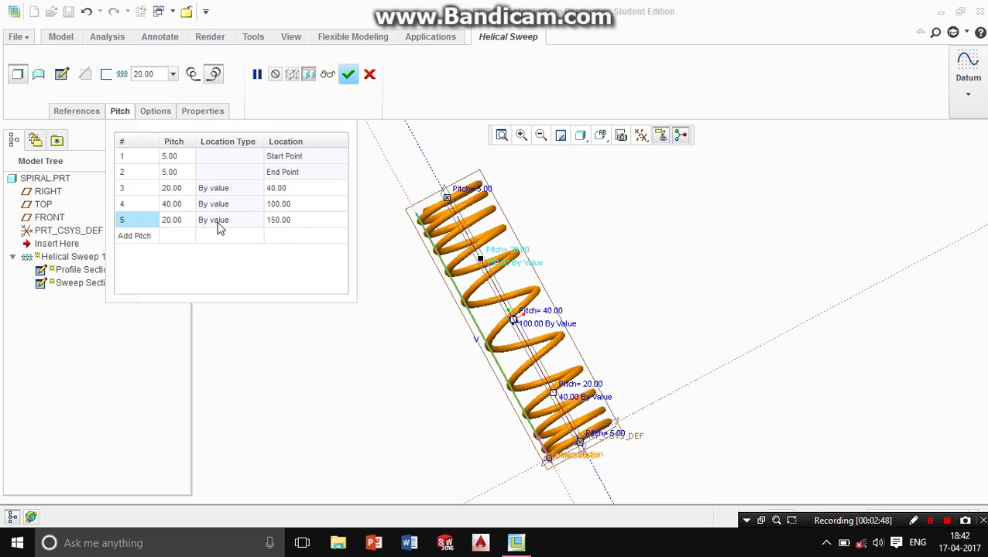
{"action": "left_click", "coordinate": [178, 220]}
{"action": "type", "text": "10"}
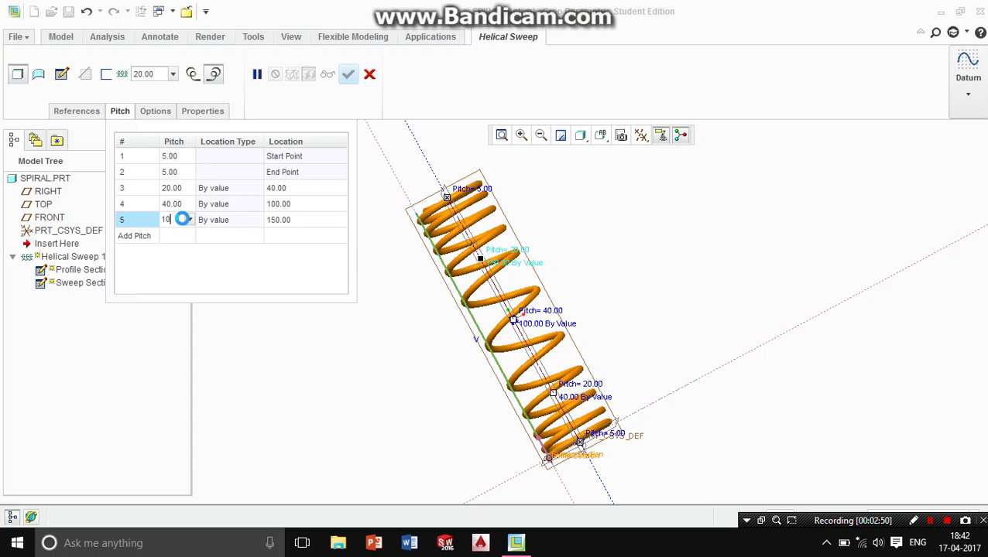
{"action": "key", "text": "Return"}
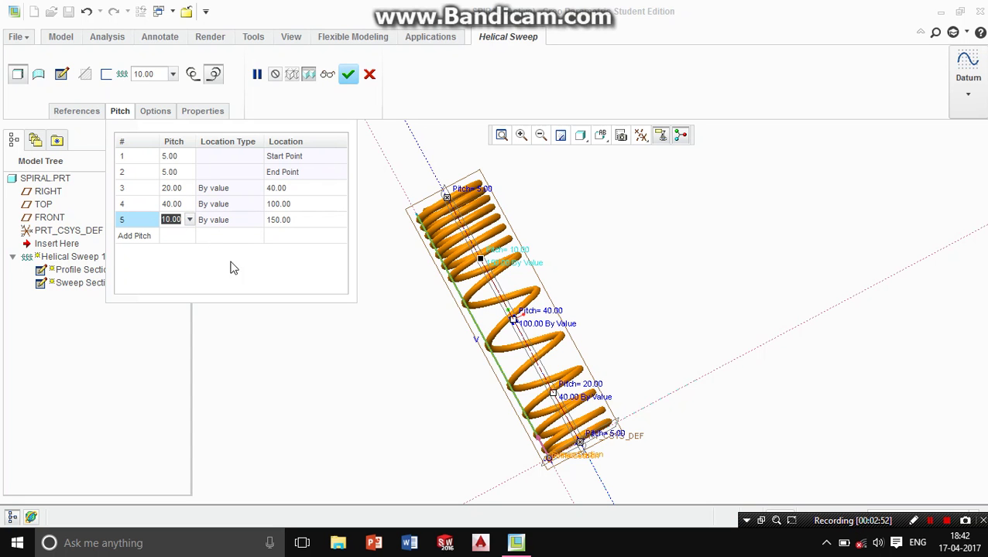
{"action": "middle_click_drag", "start_coordinate": [604, 302], "coordinate": [168, 267]}
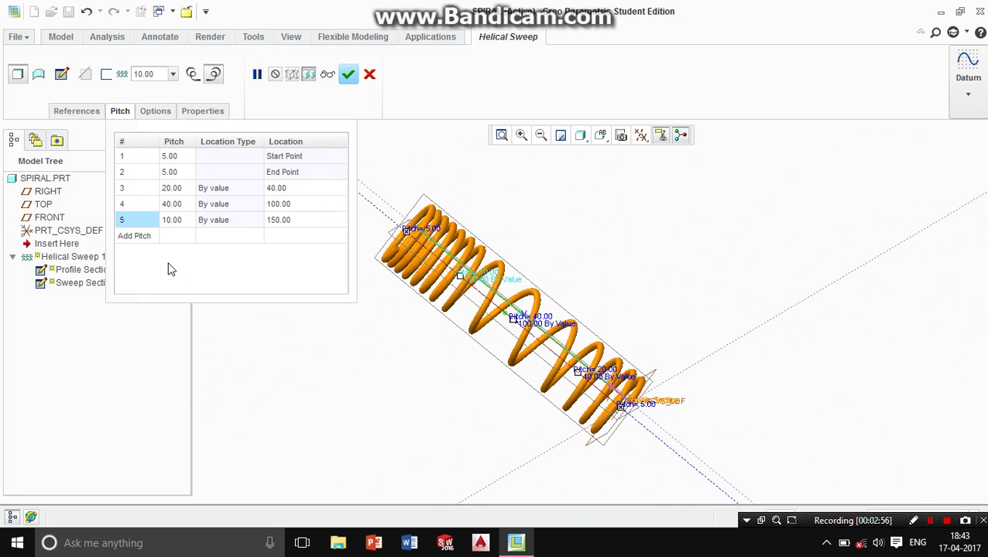
{"action": "left_click", "coordinate": [178, 222]}
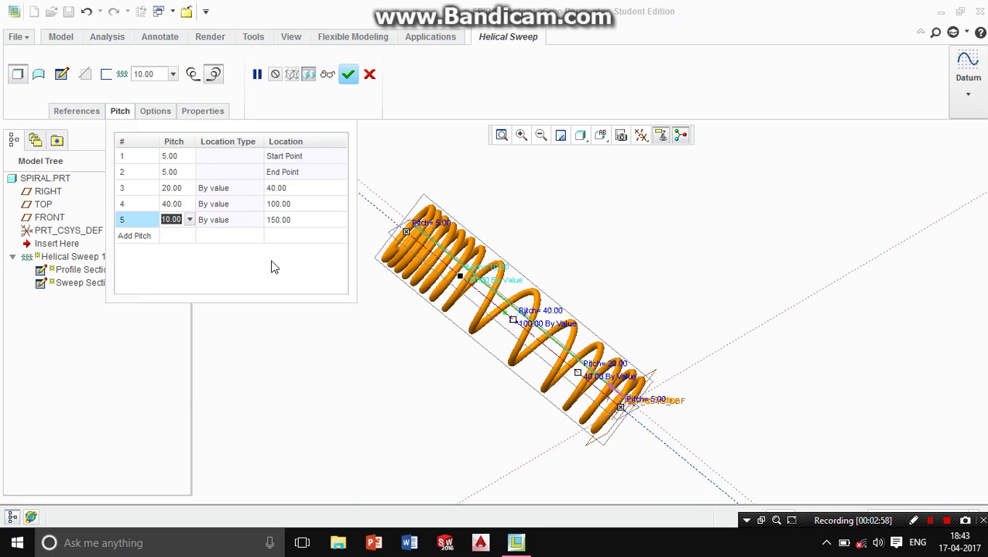
{"action": "type", "text": "20"}
{"action": "key", "text": "Return"}
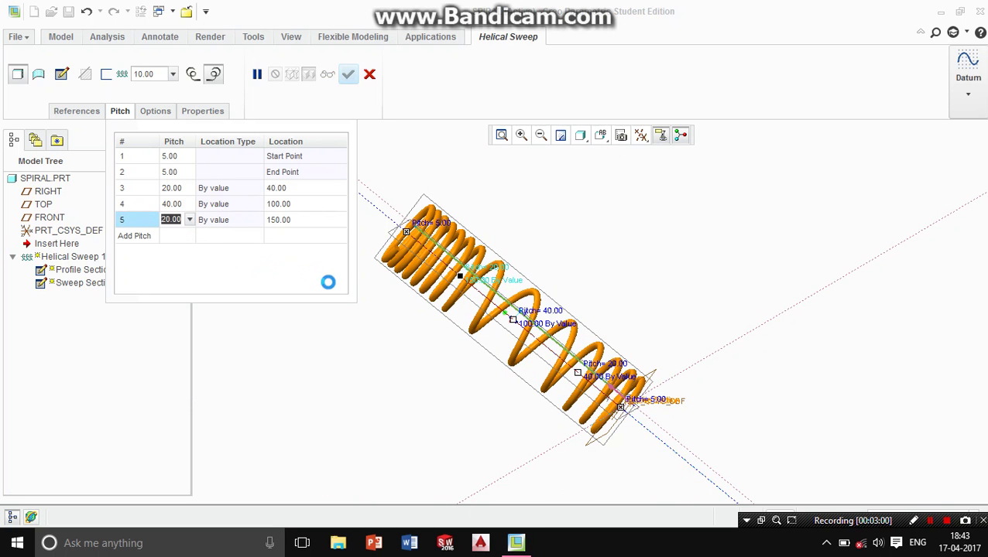
{"action": "middle_click_drag", "start_coordinate": [437, 351], "coordinate": [430, 372]}
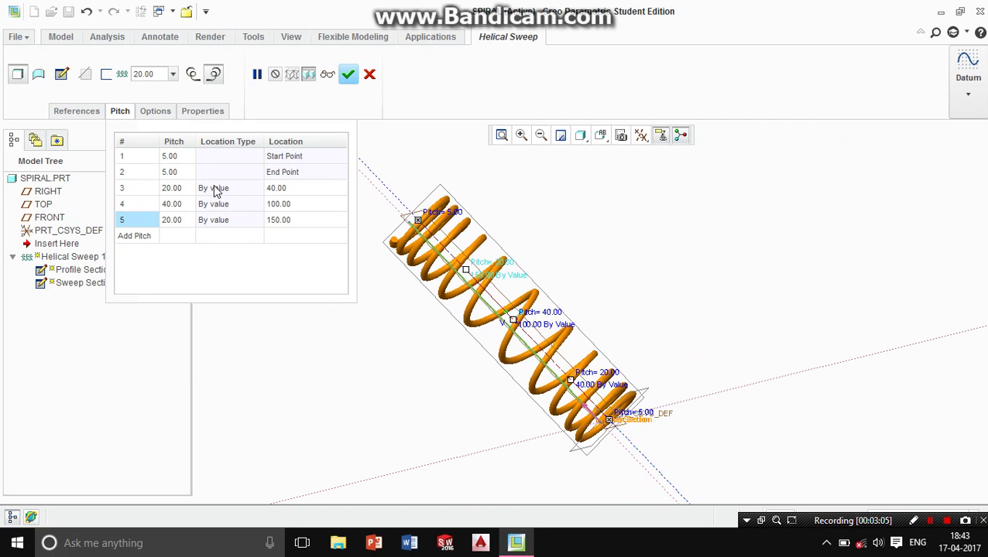
Step: Add a sixth pitch point at location 180 with a pitch of 10
{"action": "left_click", "coordinate": [139, 237]}
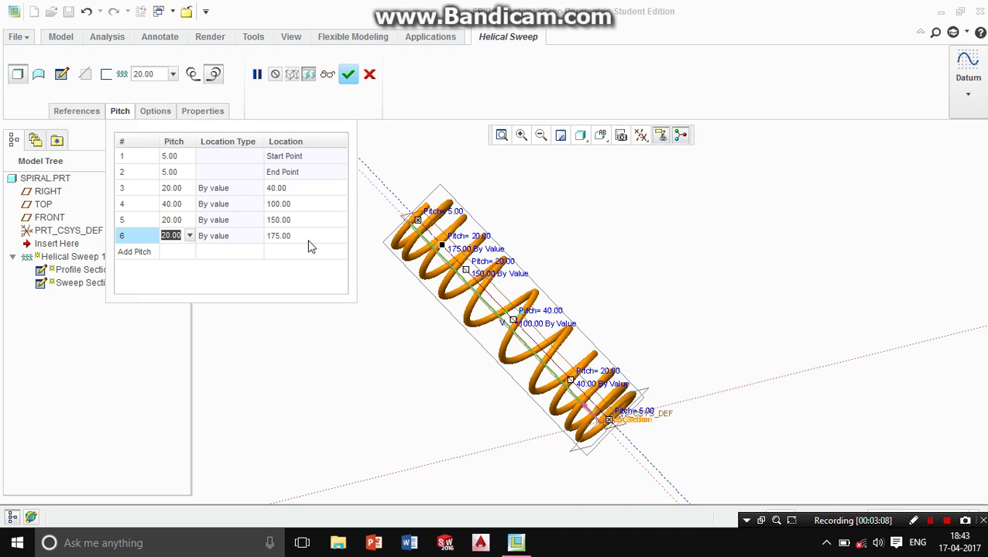
{"action": "left_click", "coordinate": [294, 236]}
{"action": "left_click", "coordinate": [309, 238]}
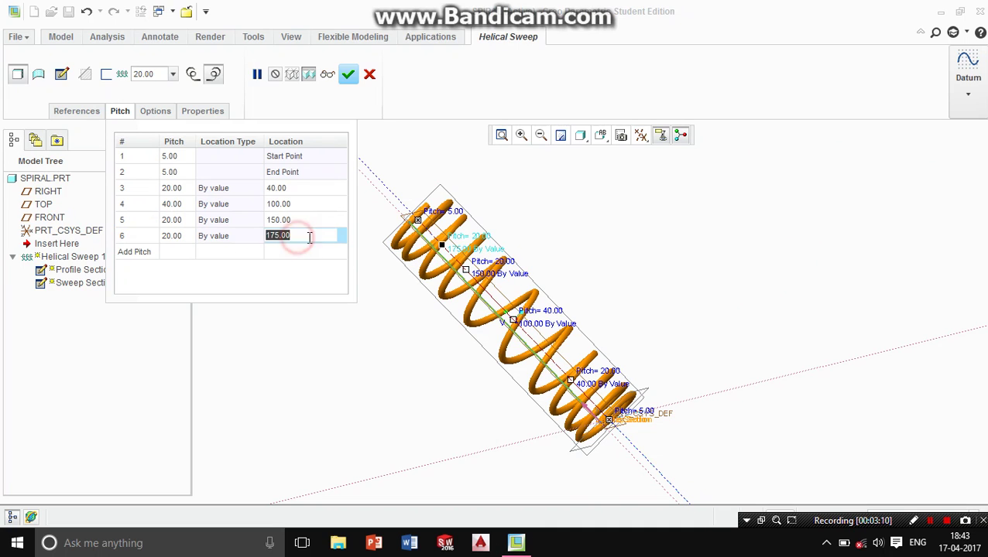
{"action": "type", "text": "180"}
{"action": "key", "text": "Return"}
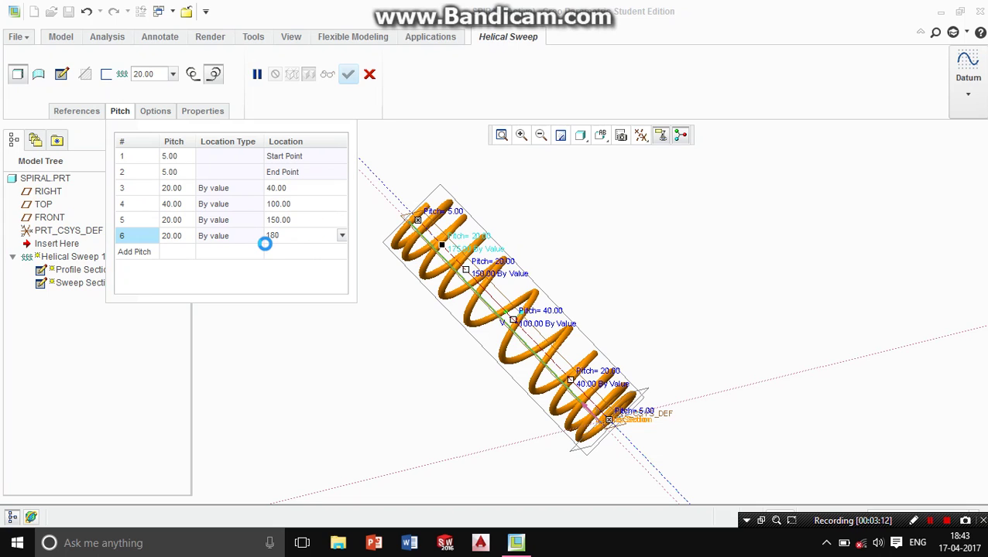
{"action": "left_click", "coordinate": [176, 240]}
{"action": "left_click", "coordinate": [179, 236]}
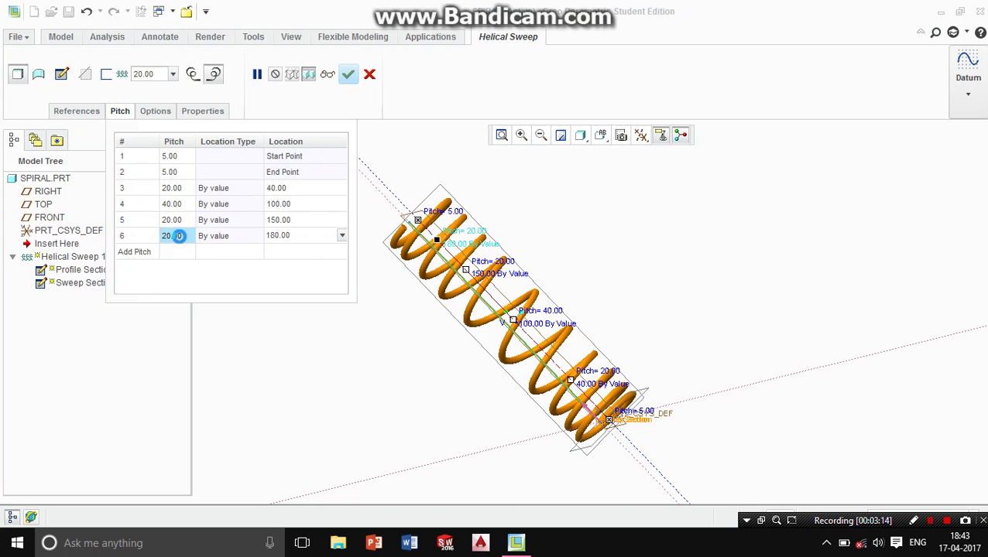
{"action": "type", "text": "1"}
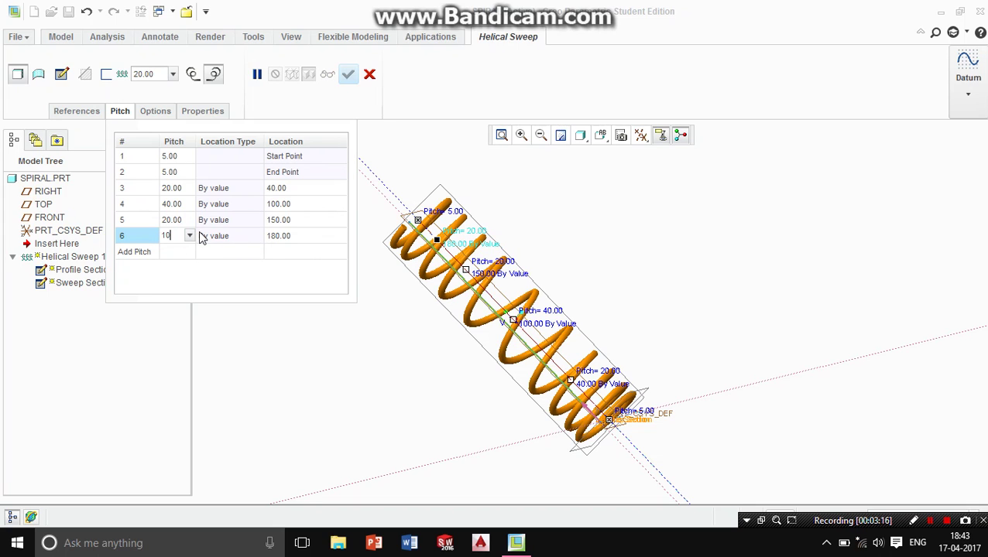
{"action": "type", "text": "0"}
{"action": "key", "text": "Return"}
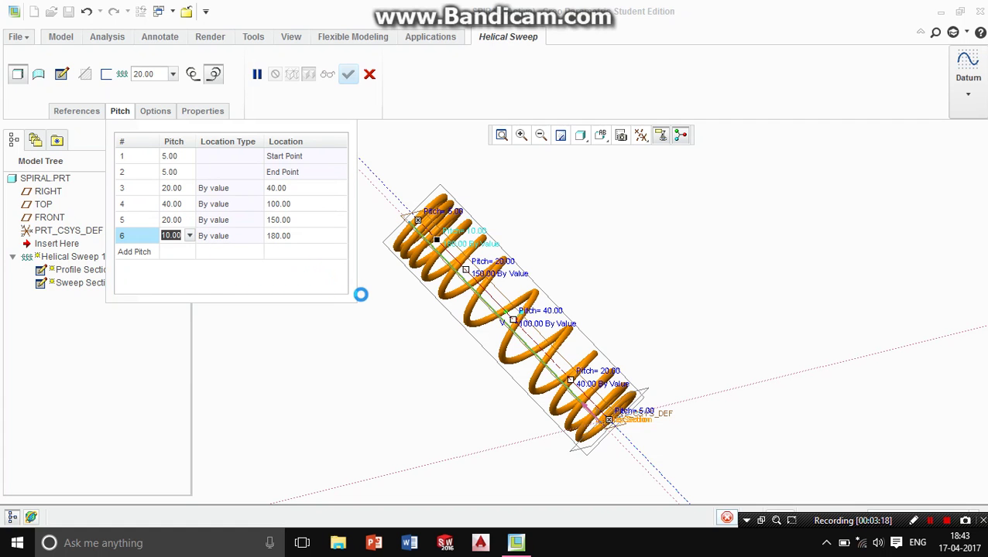
{"action": "middle_click_drag", "start_coordinate": [640, 287], "coordinate": [320, 284]}
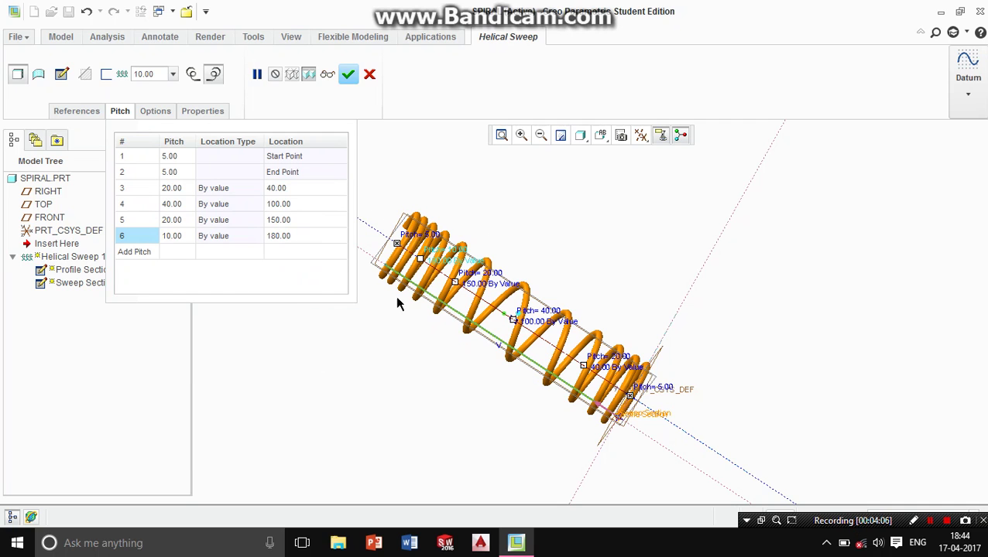
Step: Review the pitch changes on the spring and accept the helical sweep
{"action": "middle_click_drag", "start_coordinate": [381, 374], "coordinate": [546, 322]}
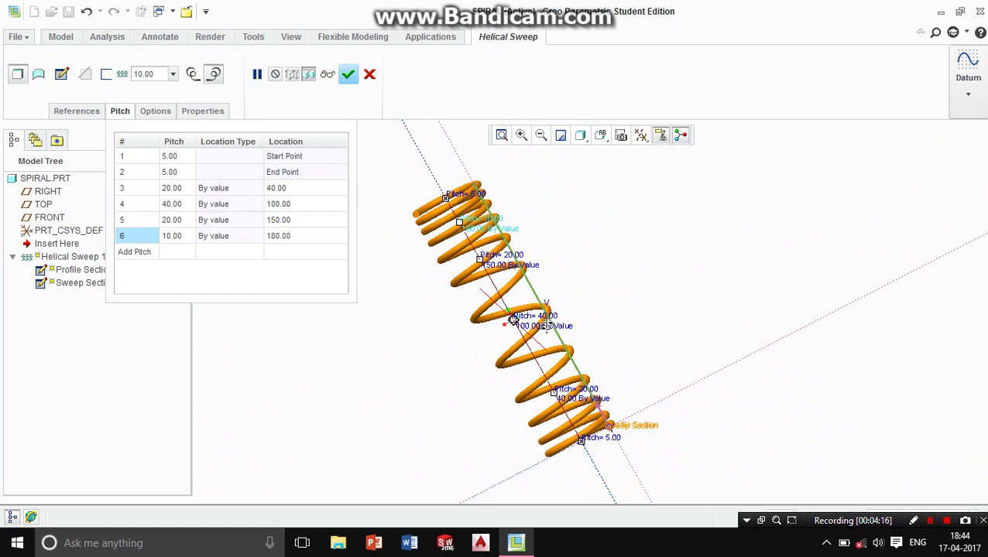
{"action": "middle_click_drag", "start_coordinate": [547, 326], "coordinate": [558, 330]}
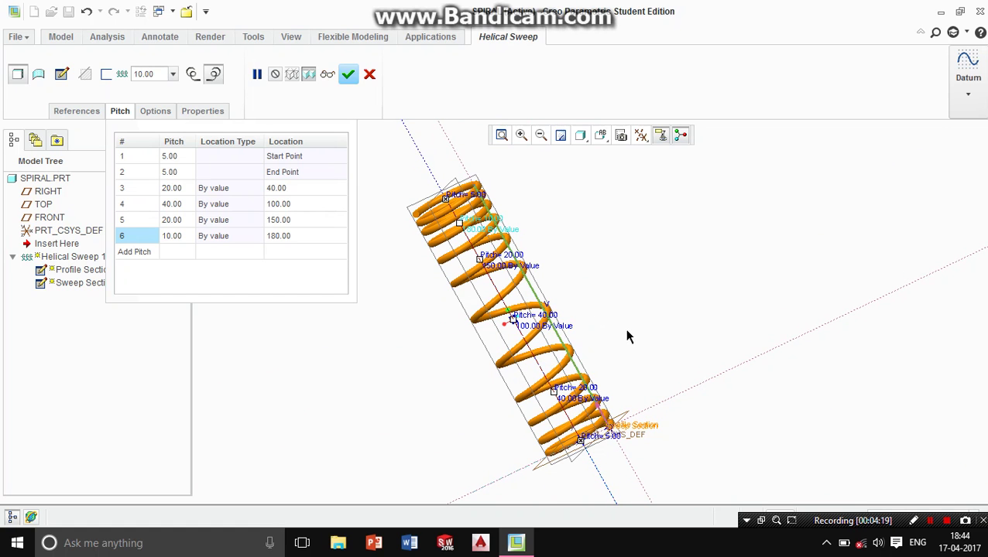
{"action": "middle_click_drag", "start_coordinate": [628, 332], "coordinate": [458, 298]}
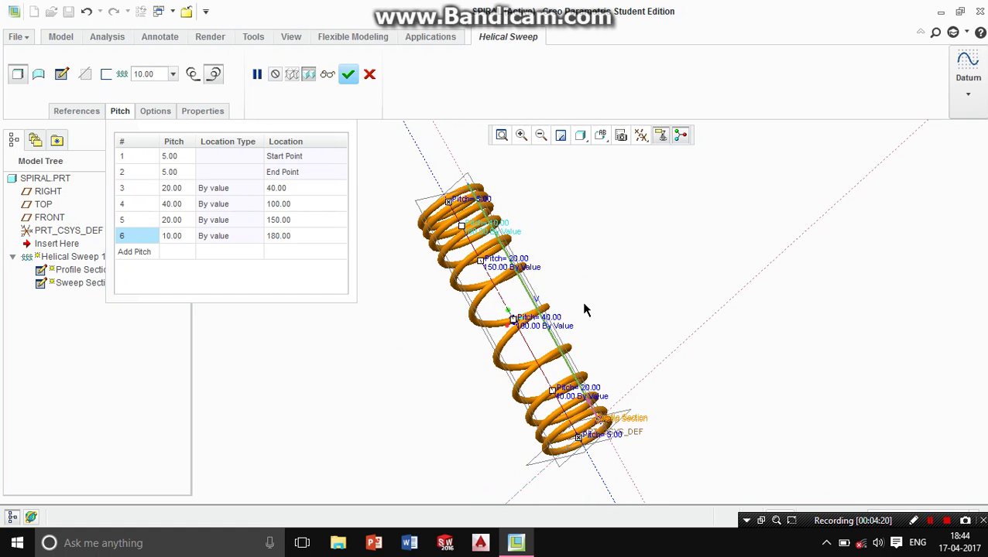
{"action": "mouse_move", "coordinate": [593, 278]}
{"action": "middle_mouse_down"}
{"action": "mouse_move", "coordinate": [608, 277]}
{"action": "mouse_move", "coordinate": [604, 288]}
{"action": "middle_mouse_up"}
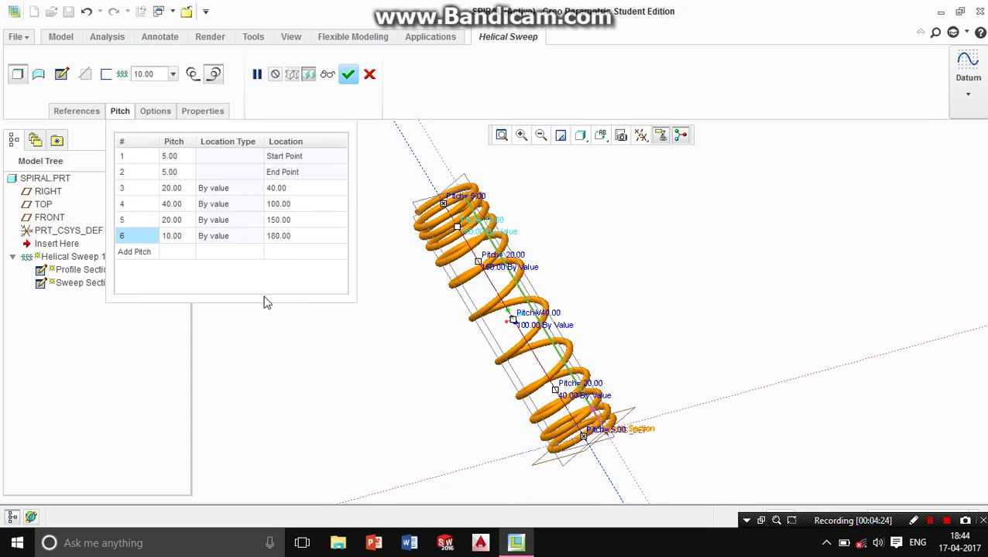
{"action": "middle_click_drag", "start_coordinate": [440, 359], "coordinate": [392, 311]}
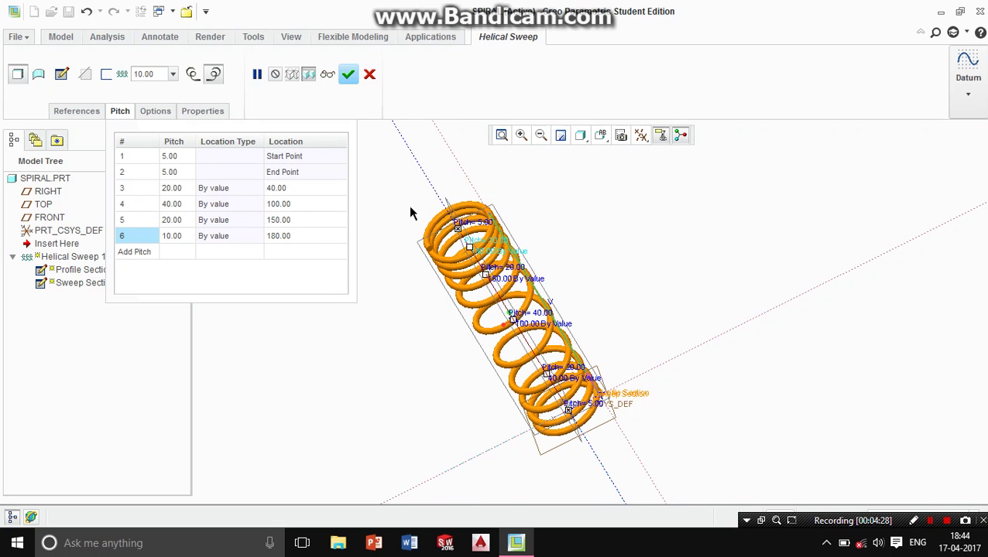
{"action": "left_click", "coordinate": [348, 73]}
Step: Hide all datum planes, axes, points and coordinate systems
{"action": "left_click", "coordinate": [653, 214]}
{"action": "left_click", "coordinate": [660, 134]}
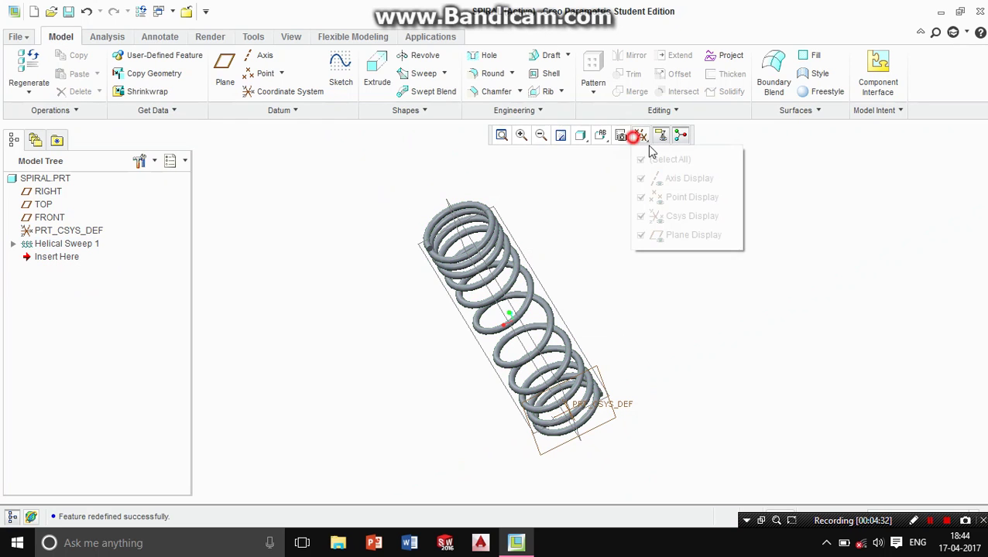
{"action": "left_click", "coordinate": [655, 161]}
{"action": "left_click", "coordinate": [809, 194]}
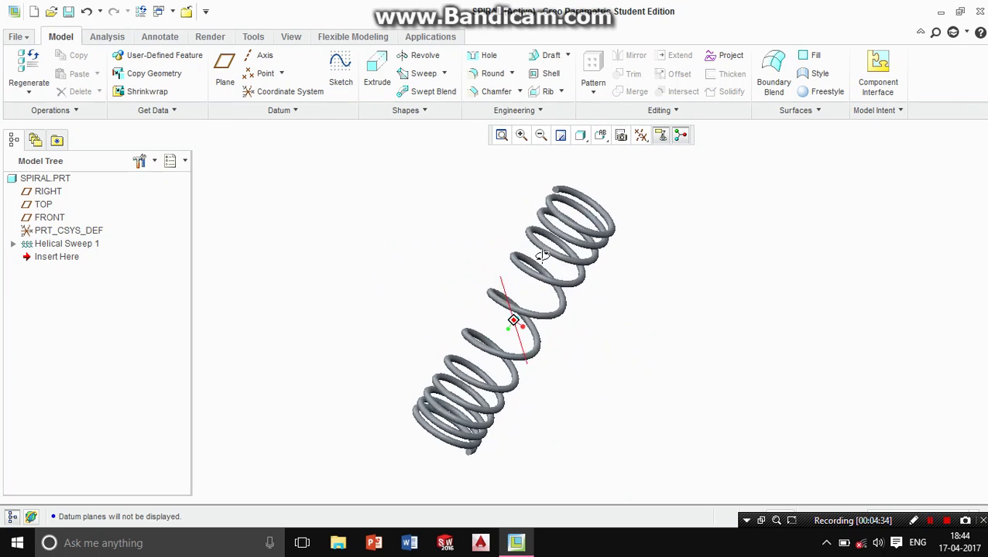